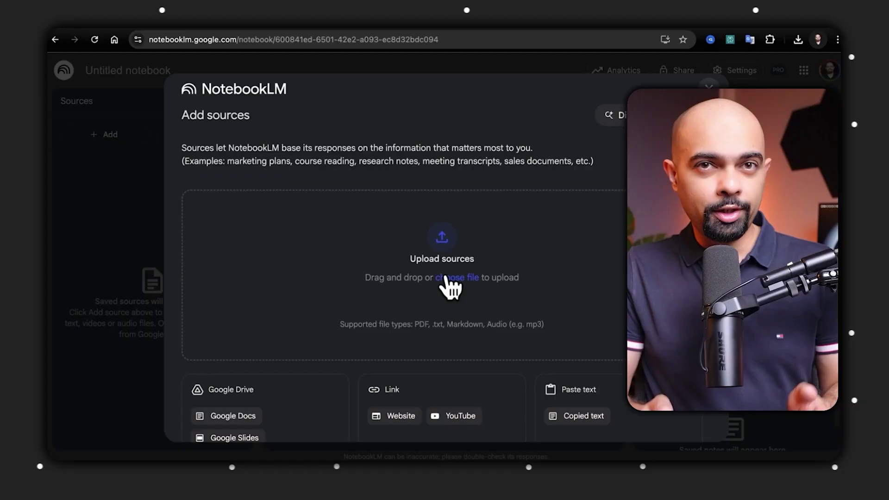
Step: Upload WEF_Future_of_Jobs_Report_2025.pdf and open its generated 'Future of Jobs Report 2025 Summary' mind map
{"action": "left_click", "coordinate": [447, 277]}
{"action": "double_click", "coordinate": [199, 155]}
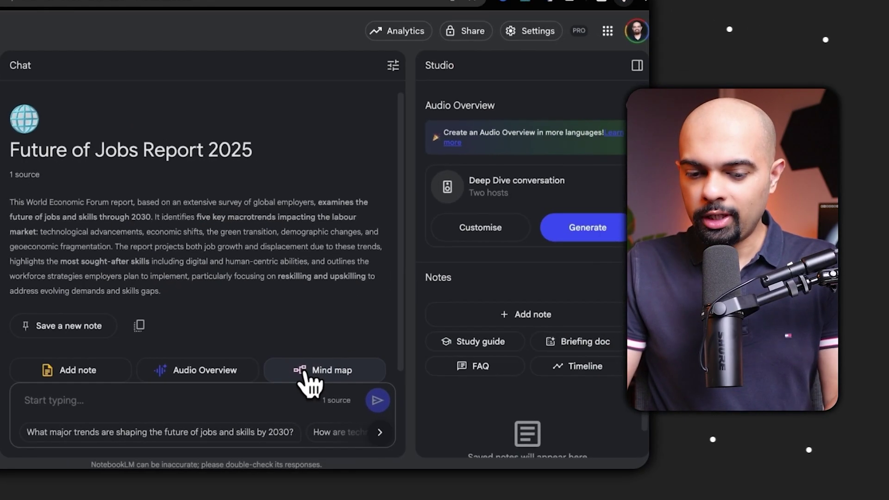
{"action": "left_click", "coordinate": [535, 375]}
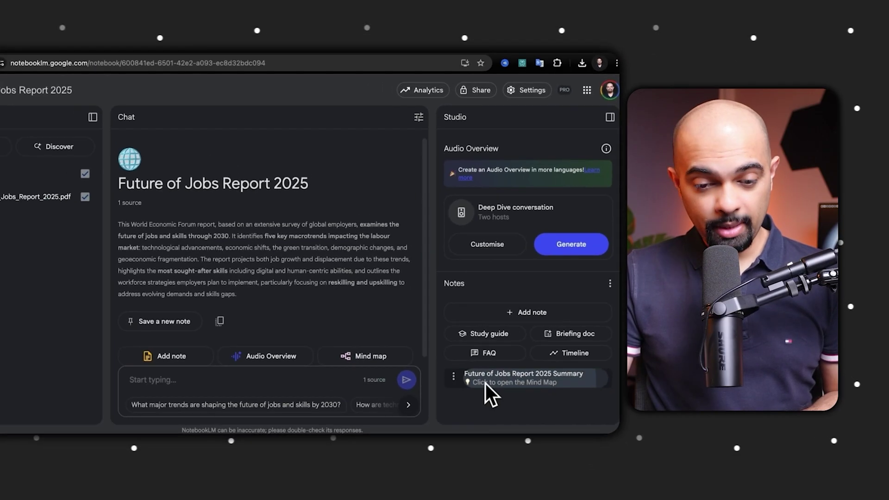
{"action": "left_click", "coordinate": [422, 412]}
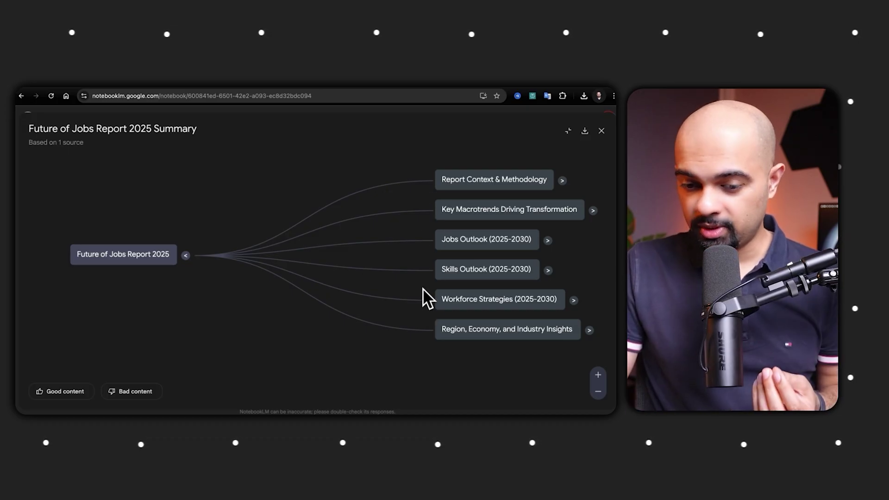
Step: Expand Skills Outlook (2025-2030) and Generative AI and Skills, then ask the chat about Augments Human Work
{"action": "left_click", "coordinate": [548, 271]}
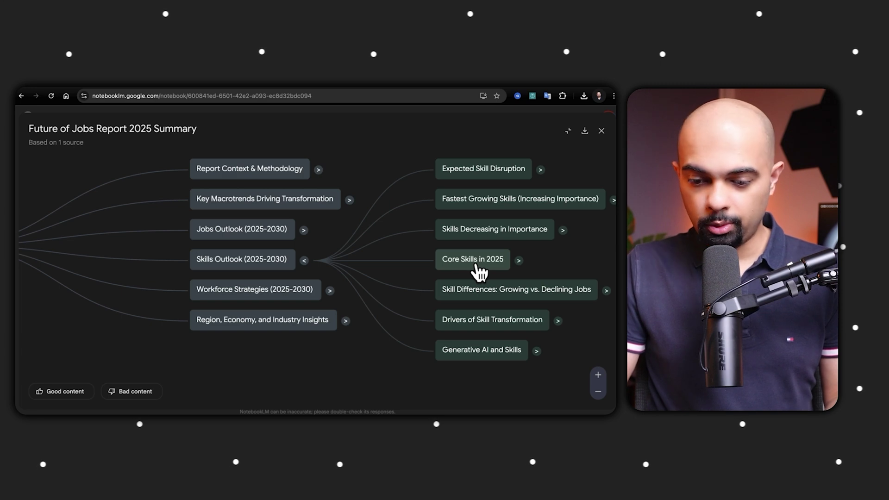
{"action": "left_click", "coordinate": [536, 352]}
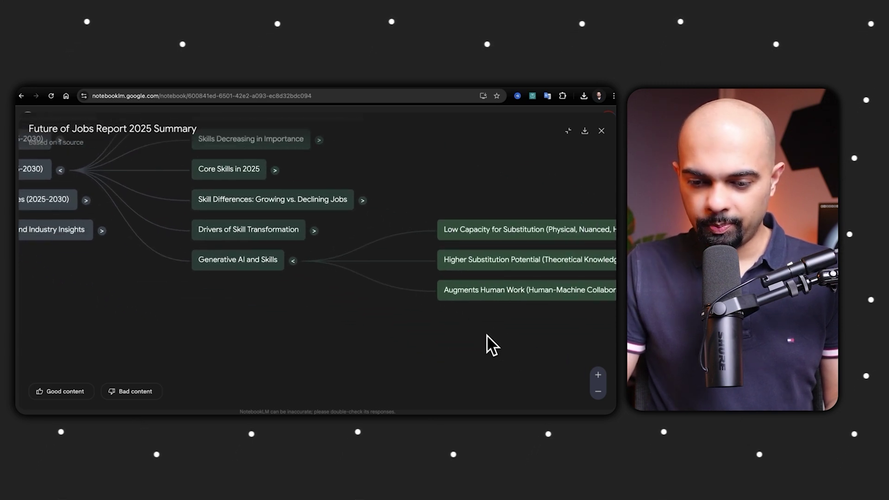
{"action": "left_click_drag", "start_coordinate": [301, 343], "coordinate": [267, 343]}
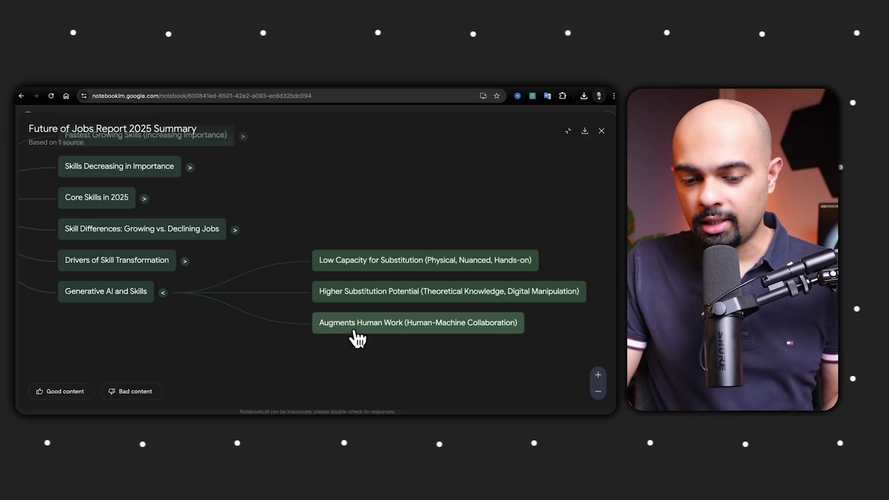
{"action": "left_click", "coordinate": [354, 327]}
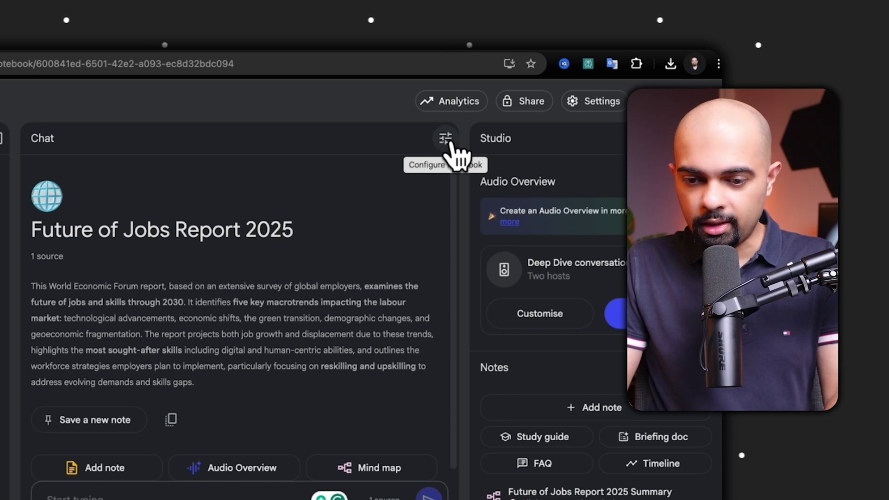
Step: Set a custom chat style that acts as a 20-year Finance and Accounting career advisor
{"action": "left_click", "coordinate": [446, 138]}
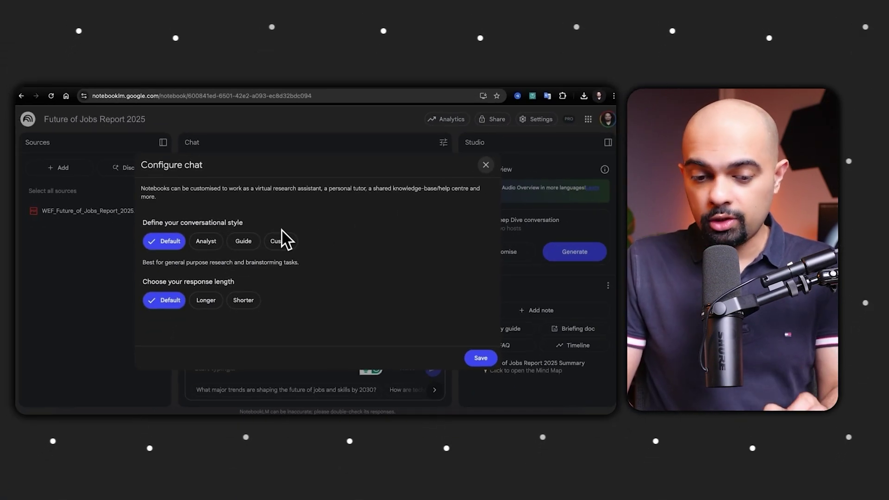
{"action": "left_click", "coordinate": [281, 243]}
{"action": "left_click", "coordinate": [255, 265]}
{"action": "type", "text": "Act as a 20-year career advisor for Finance and Accounting. Extract practical insights for career growth"}
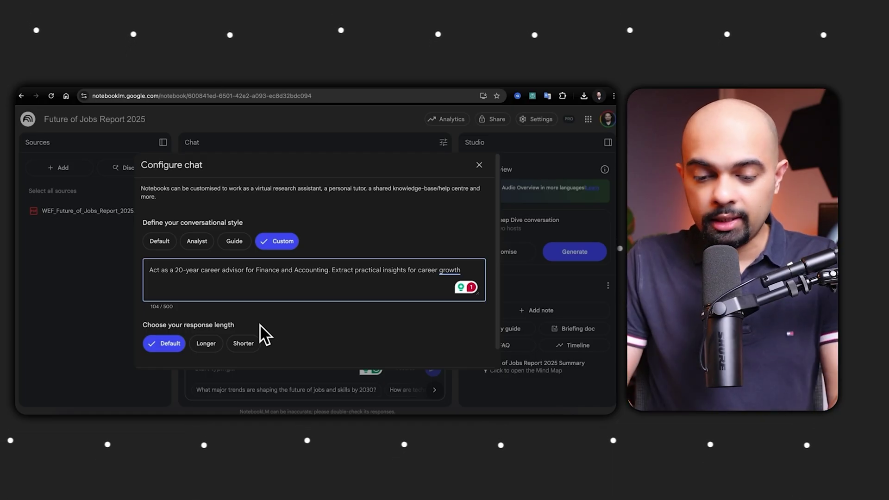
{"action": "scroll", "coordinate": [422, 308], "scroll_direction": "down", "scroll_amount": 1}
{"action": "left_click", "coordinate": [472, 359]}
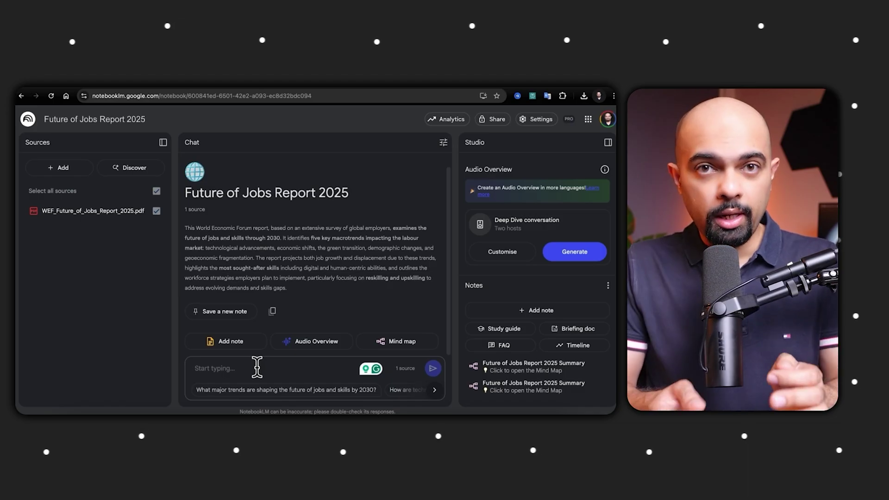
Step: Ask the chat which skills accountants need most in the age of AI and read the reply
{"action": "type", "text": "what are the top skills I should focus on as an accountant"}
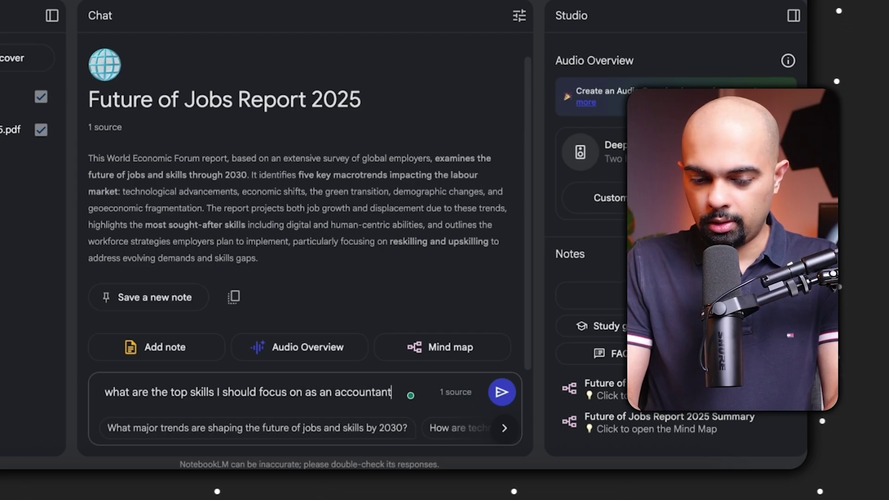
{"action": "type", "text": "and finance professional in the age if AI"}
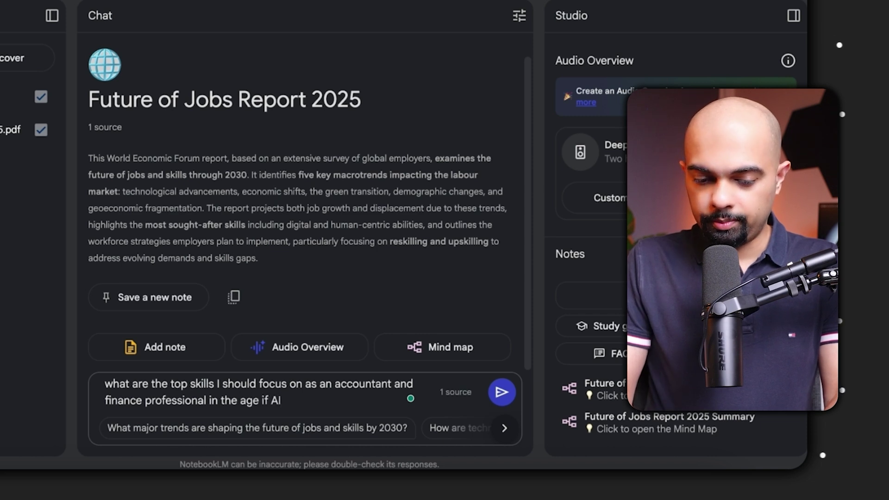
{"action": "key", "text": "Return"}
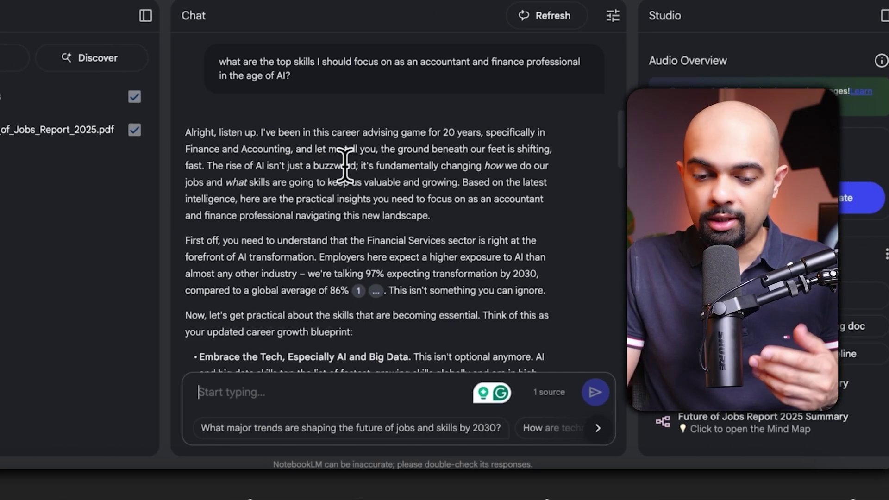
{"action": "scroll", "coordinate": [342, 183], "scroll_direction": "down", "scroll_amount": 2}
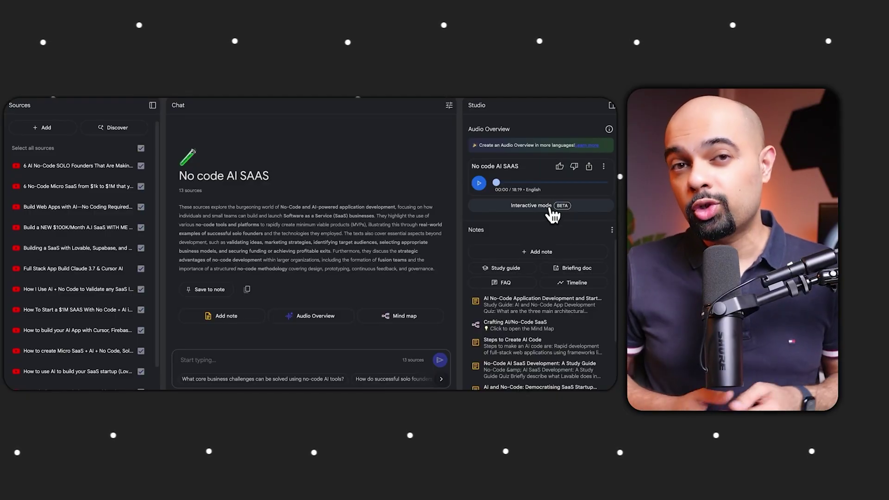
Step: Download the No code AI SAAS audio overview, then play it in interactive mode, join, and pause
{"action": "left_click", "coordinate": [603, 167]}
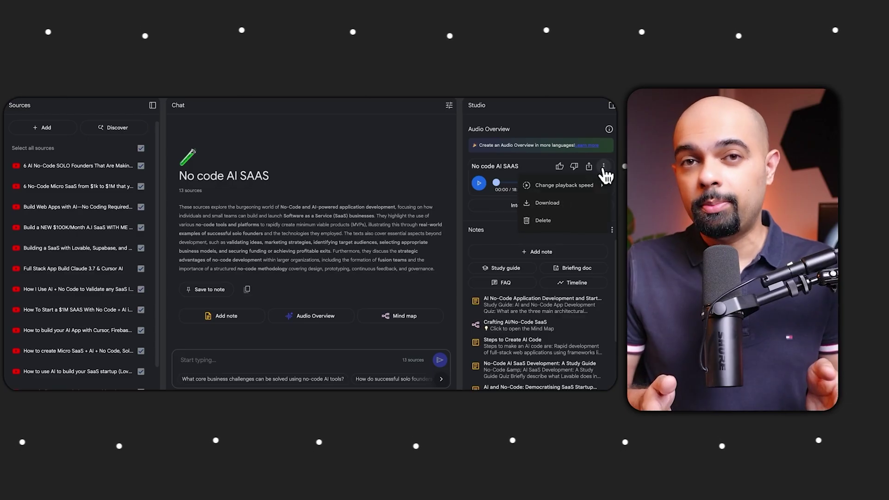
{"action": "left_click", "coordinate": [543, 202]}
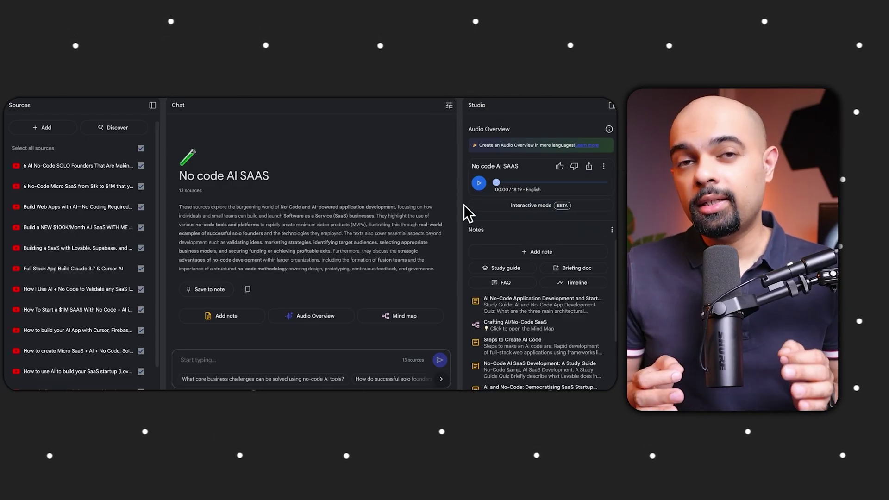
{"action": "left_click", "coordinate": [528, 208]}
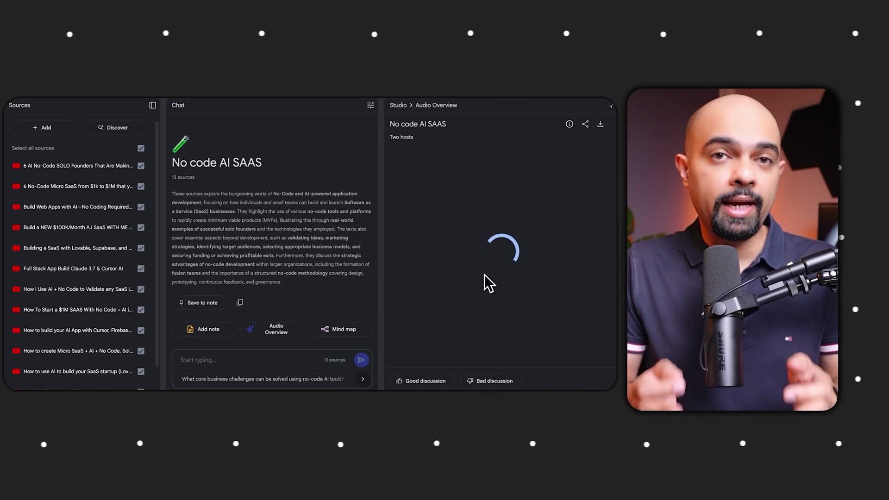
{"action": "left_click", "coordinate": [451, 351]}
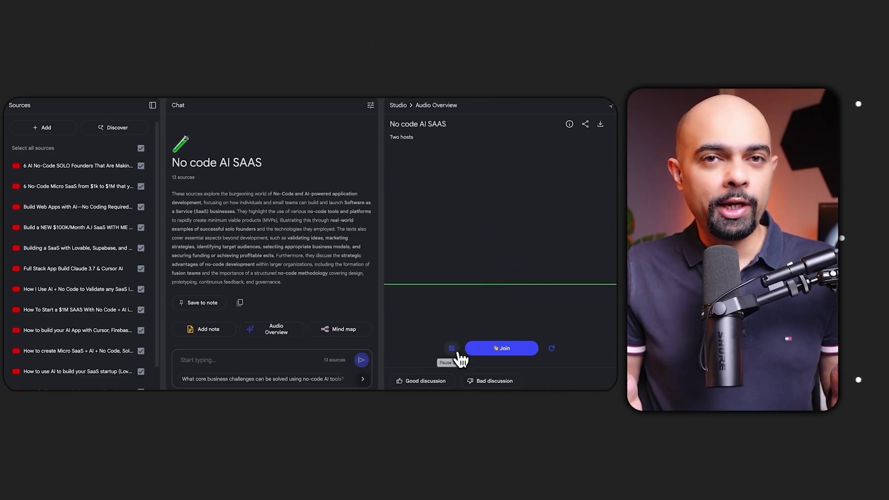
{"action": "left_click", "coordinate": [525, 350]}
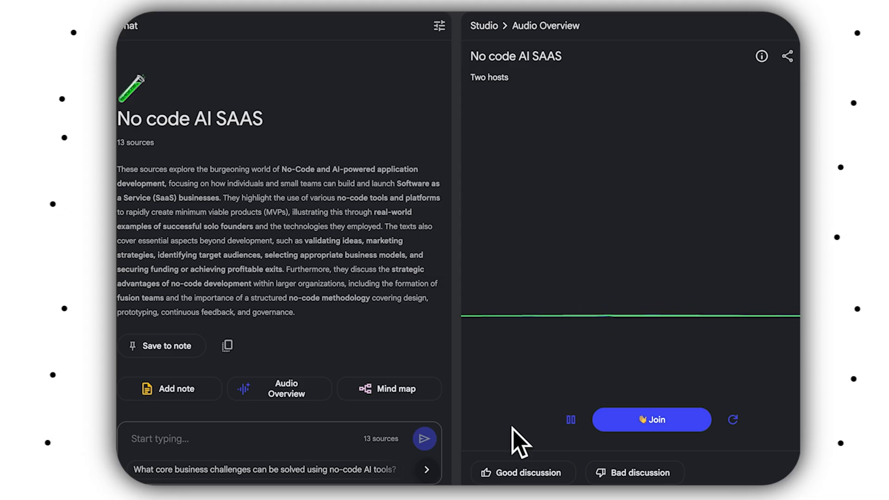
{"action": "left_click", "coordinate": [571, 420]}
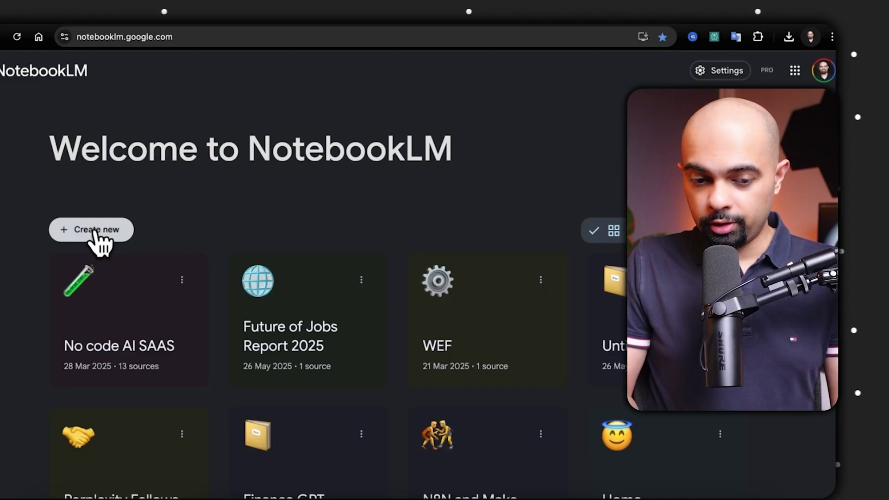
Step: Create a new notebook and search for discoverable sources on agentic AI in finance
{"action": "left_click", "coordinate": [95, 230]}
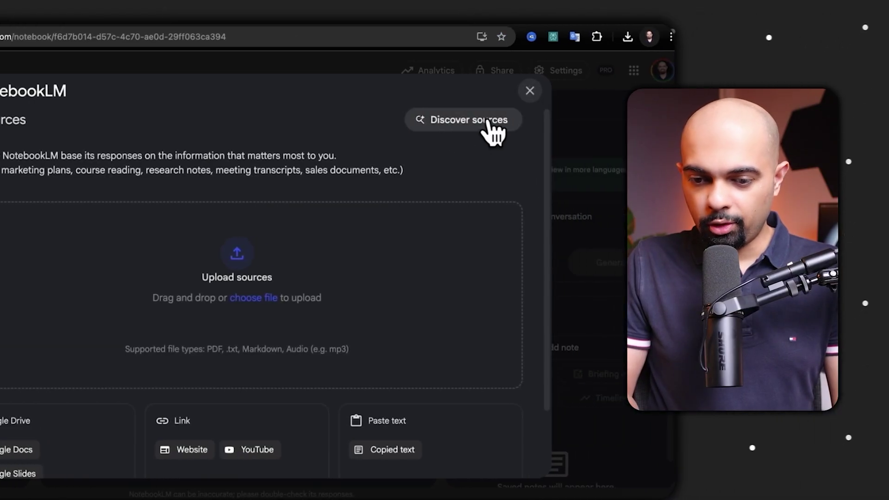
{"action": "left_click", "coordinate": [461, 128]}
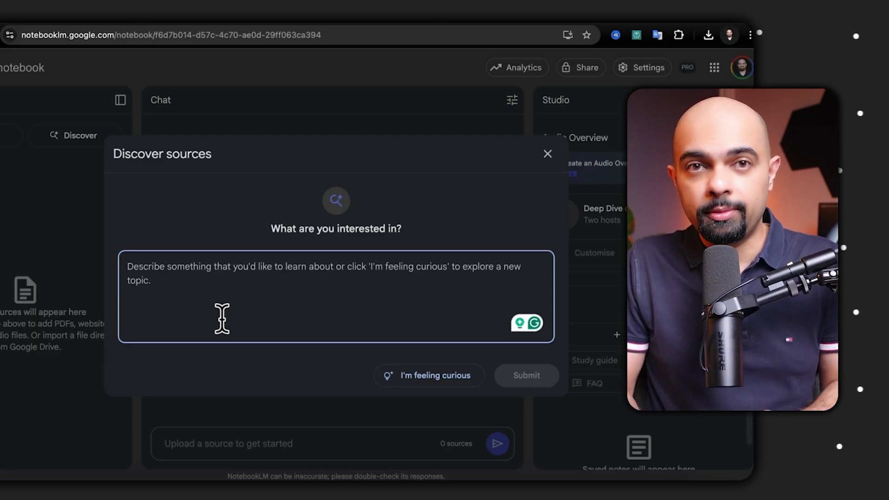
{"action": "type", "text": "Agentic AI applications in finance and accounting"}
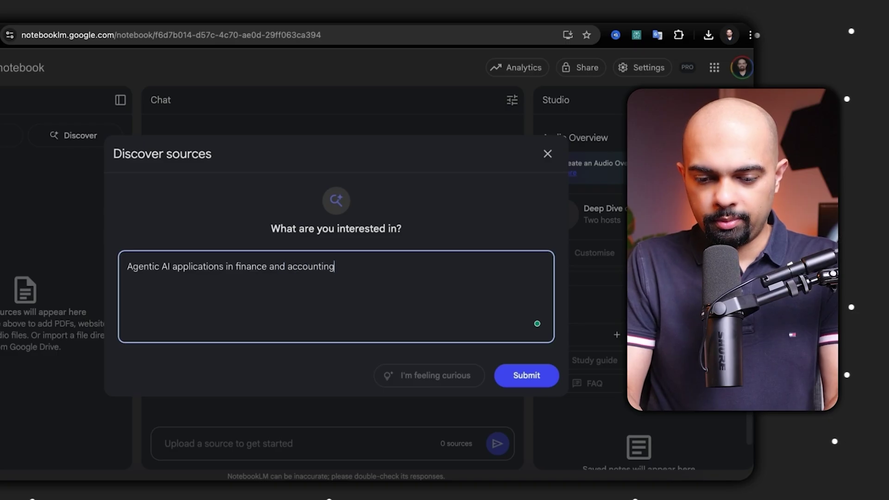
{"action": "left_click", "coordinate": [526, 375]}
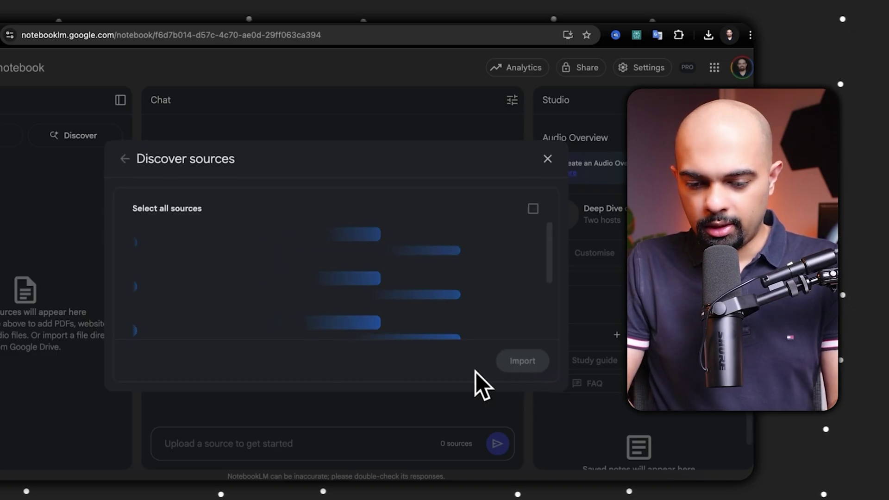
Step: Review the ten discovered sources and import them all into the notebook
{"action": "scroll", "coordinate": [401, 279], "scroll_direction": "down", "scroll_amount": 2}
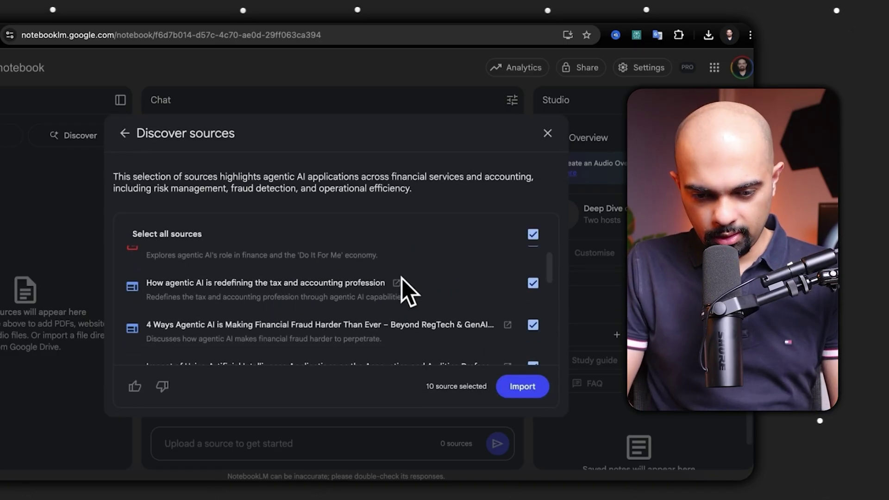
{"action": "scroll", "coordinate": [402, 279], "scroll_direction": "down", "scroll_amount": 1}
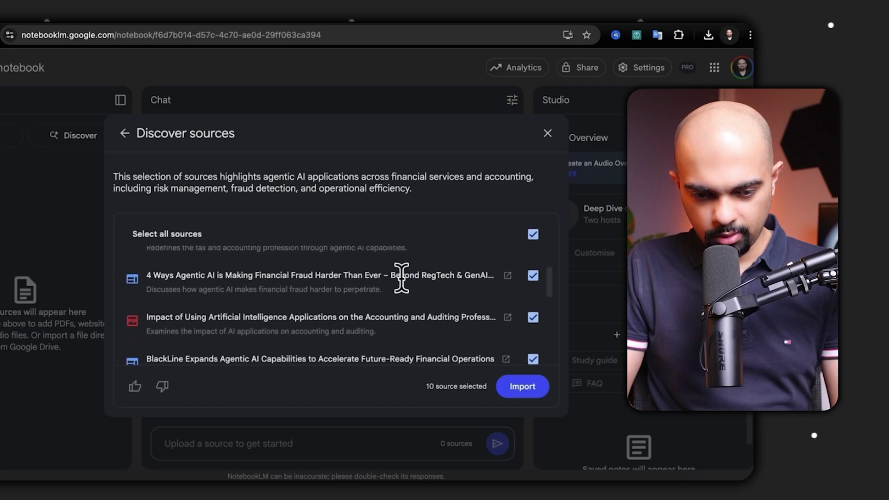
{"action": "scroll", "coordinate": [438, 343], "scroll_direction": "down", "scroll_amount": 3}
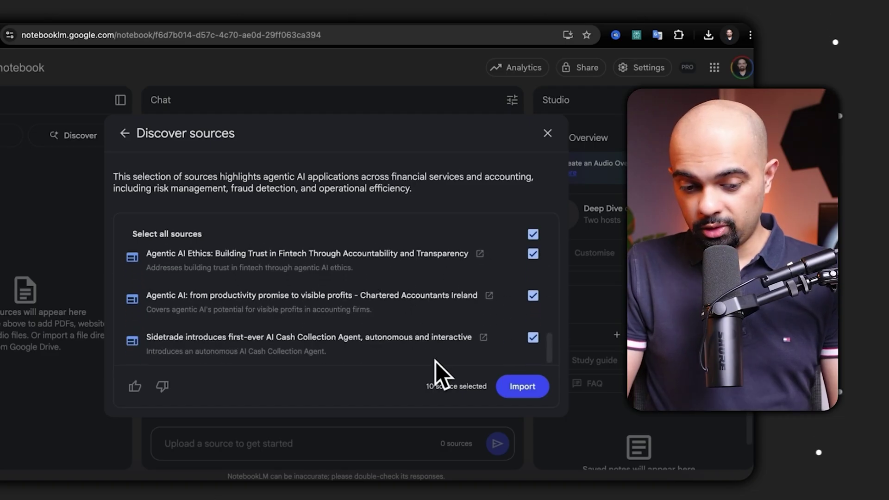
{"action": "left_click", "coordinate": [514, 388]}
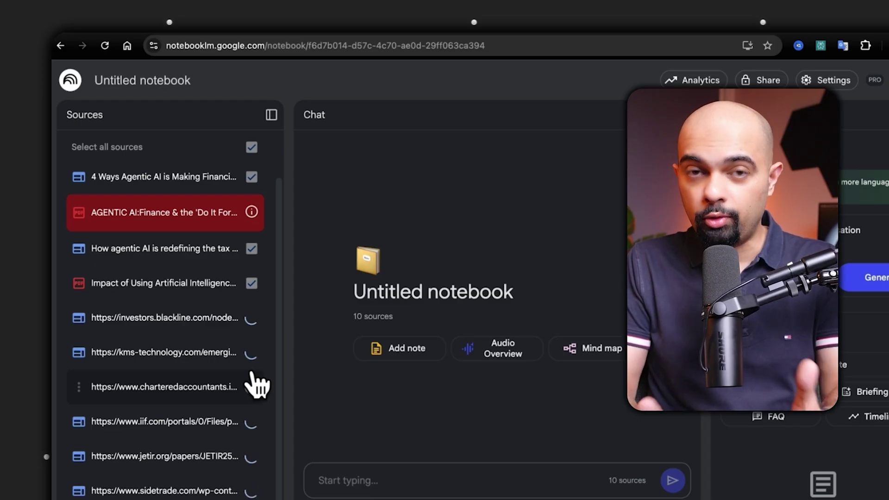
Step: Delete the failed 'AGENTIC AI:Finance & the Do It For Me Economy' source and reload the notebook
{"action": "left_click", "coordinate": [79, 212]}
{"action": "left_click", "coordinate": [300, 232]}
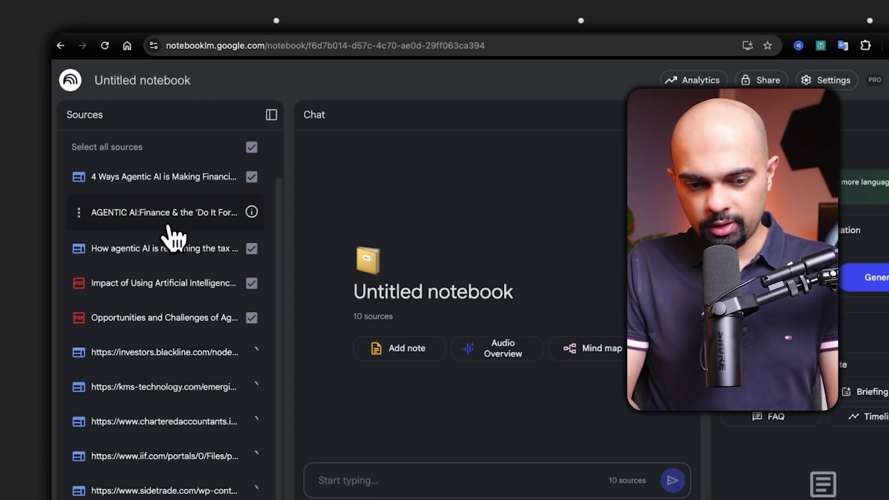
{"action": "left_click", "coordinate": [80, 212]}
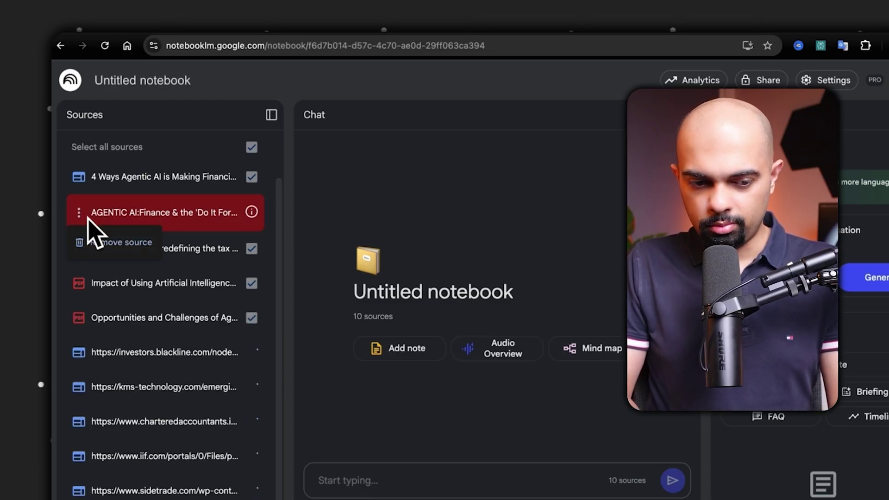
{"action": "left_click", "coordinate": [104, 245]}
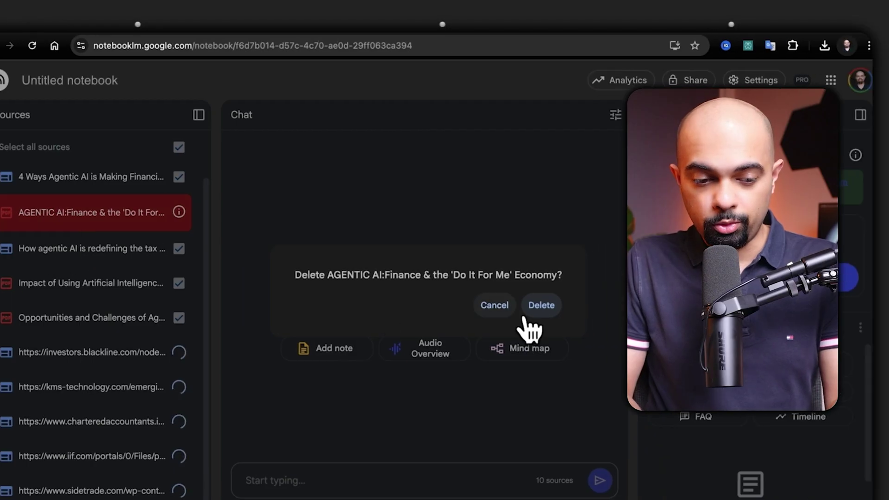
{"action": "left_click", "coordinate": [614, 307]}
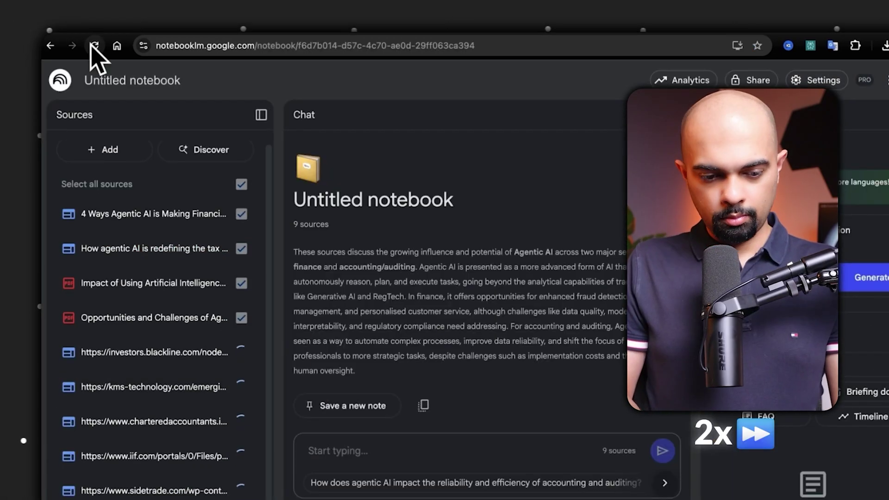
{"action": "left_click", "coordinate": [95, 45]}
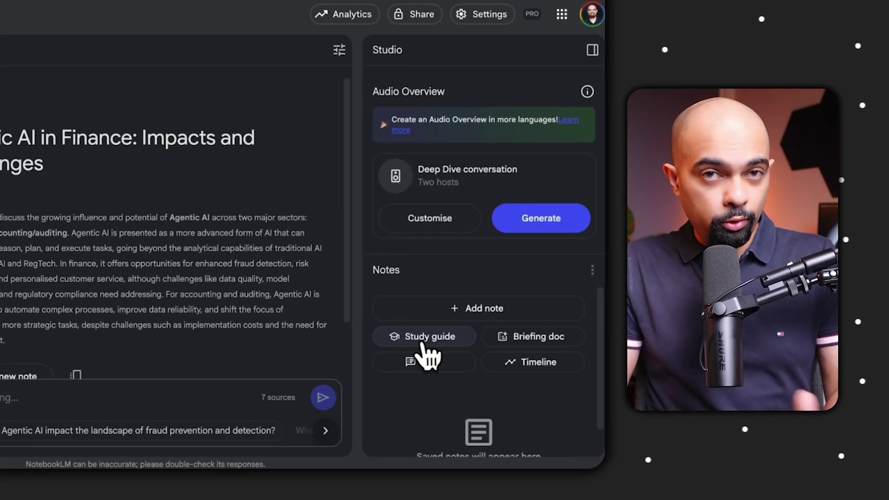
Step: Generate study guide, briefing doc and FAQ notes, then read the FAQ note and return to Studio
{"action": "left_click", "coordinate": [494, 342]}
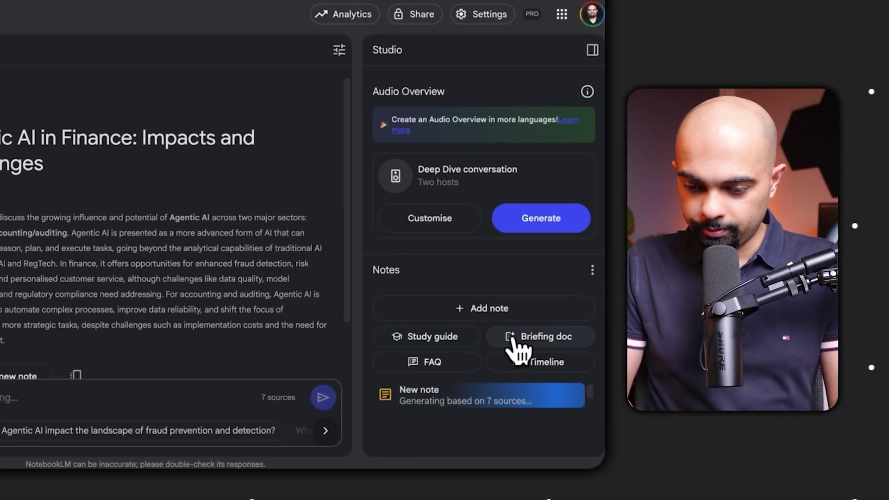
{"action": "left_click", "coordinate": [437, 366]}
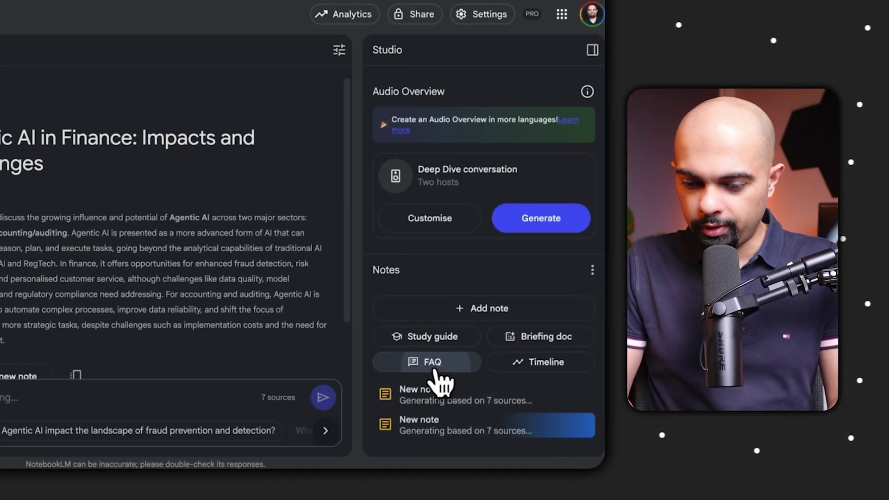
{"action": "left_click", "coordinate": [525, 368]}
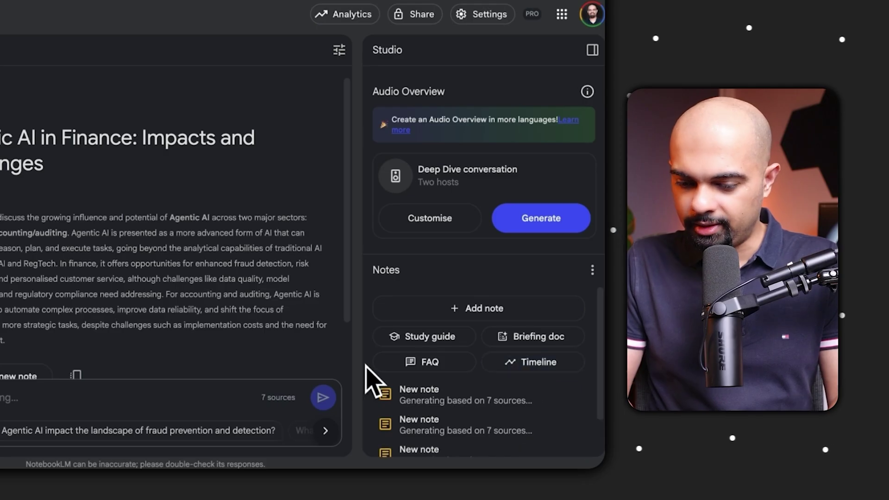
{"action": "scroll", "coordinate": [371, 377], "scroll_direction": "down", "scroll_amount": 1}
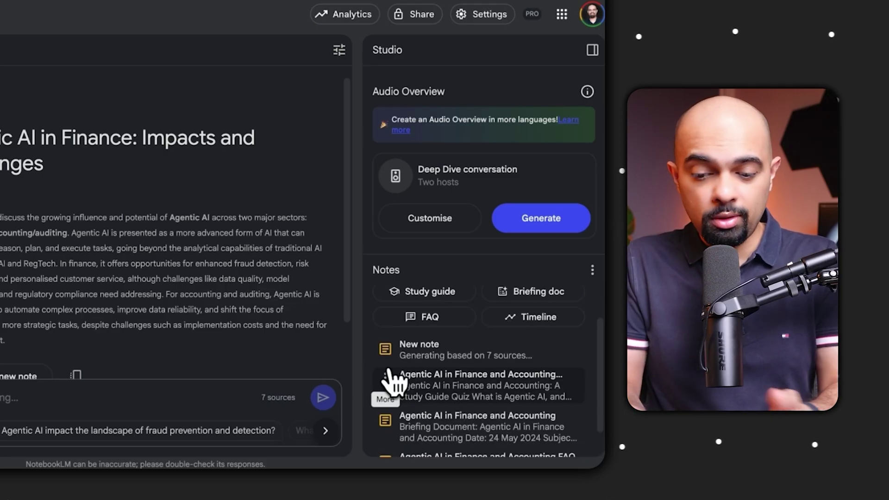
{"action": "left_click", "coordinate": [440, 438]}
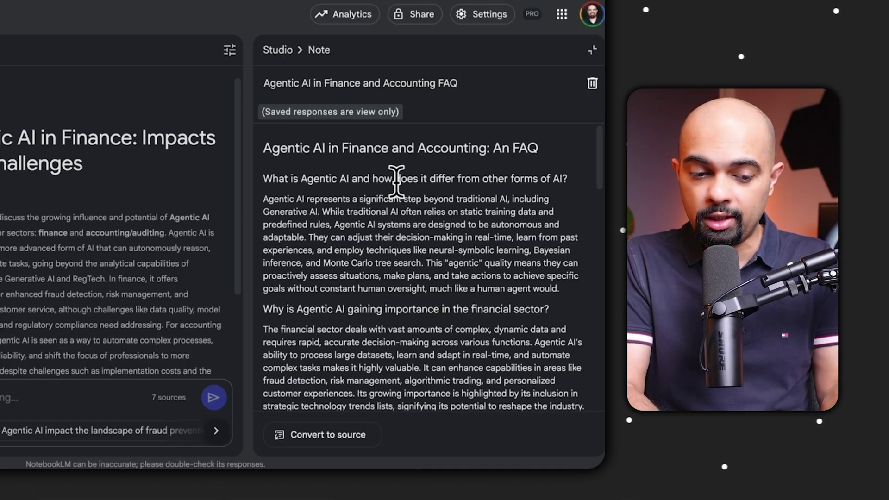
{"action": "left_click", "coordinate": [277, 50]}
Step: Open the Artificial Intelligence Timeline and People note, then return to the notes list
{"action": "scroll", "coordinate": [445, 401], "scroll_direction": "down", "scroll_amount": 2}
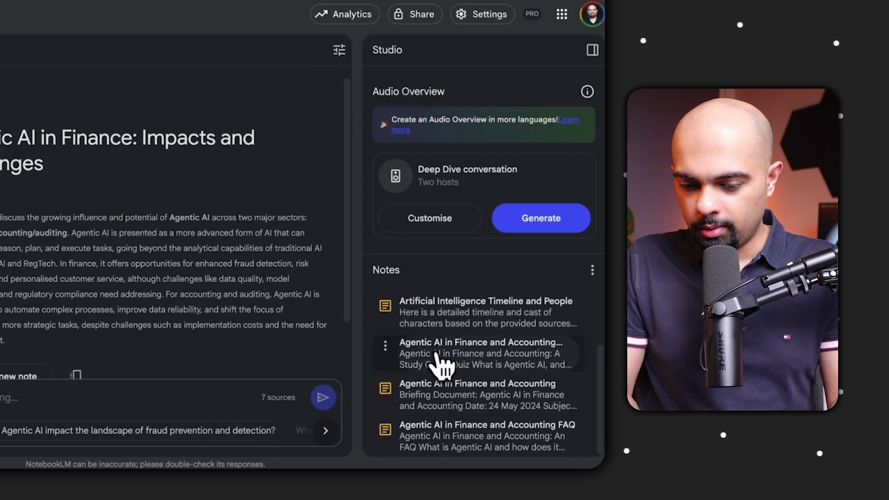
{"action": "left_click", "coordinate": [437, 324]}
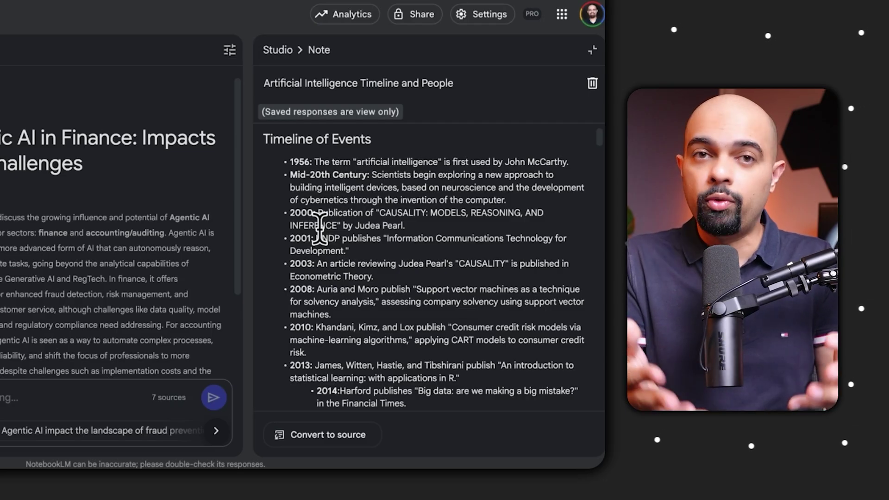
{"action": "left_click", "coordinate": [277, 54]}
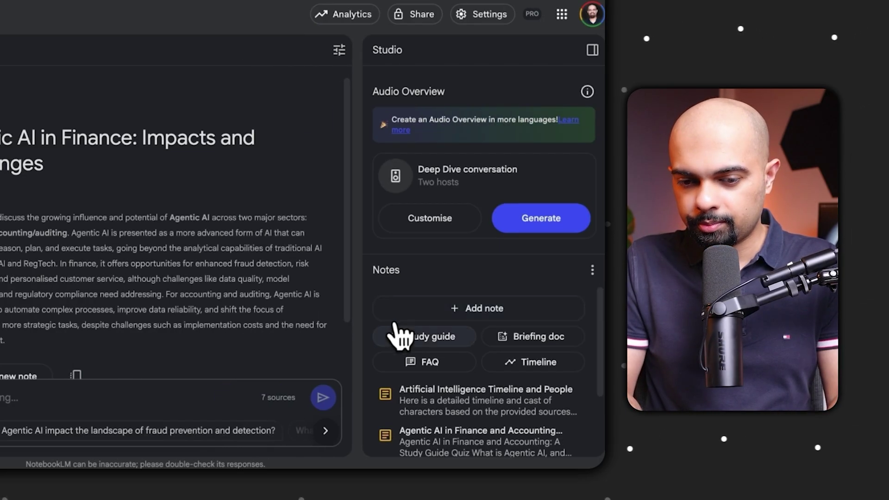
Step: Read through the study guide note to its end, then return to the notes list
{"action": "left_click", "coordinate": [443, 360]}
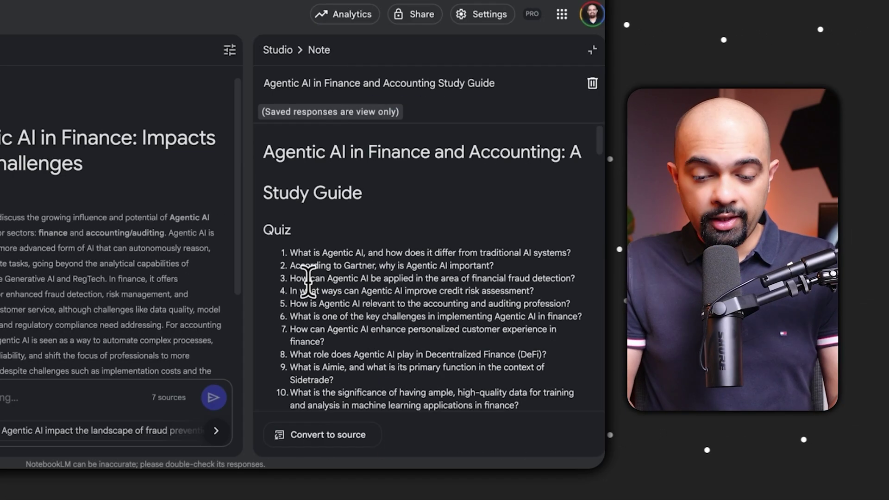
{"action": "scroll", "coordinate": [307, 278], "scroll_direction": "down", "scroll_amount": 3}
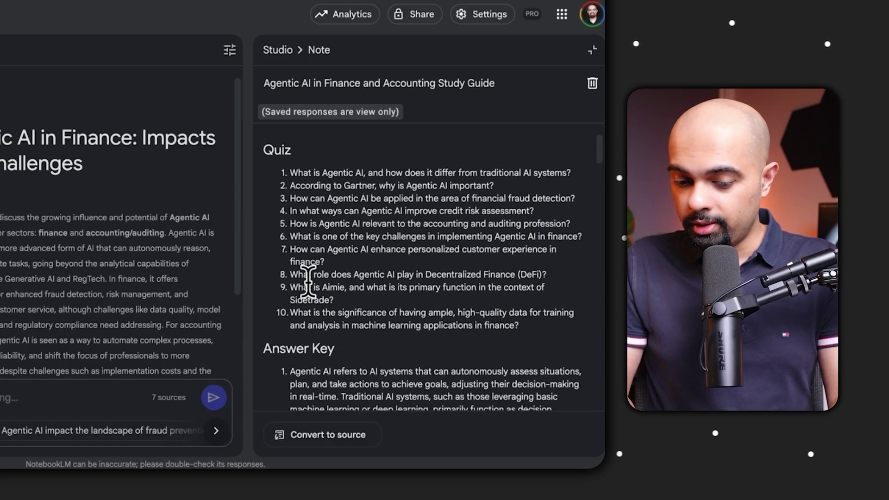
{"action": "scroll", "coordinate": [308, 280], "scroll_direction": "down", "scroll_amount": 15}
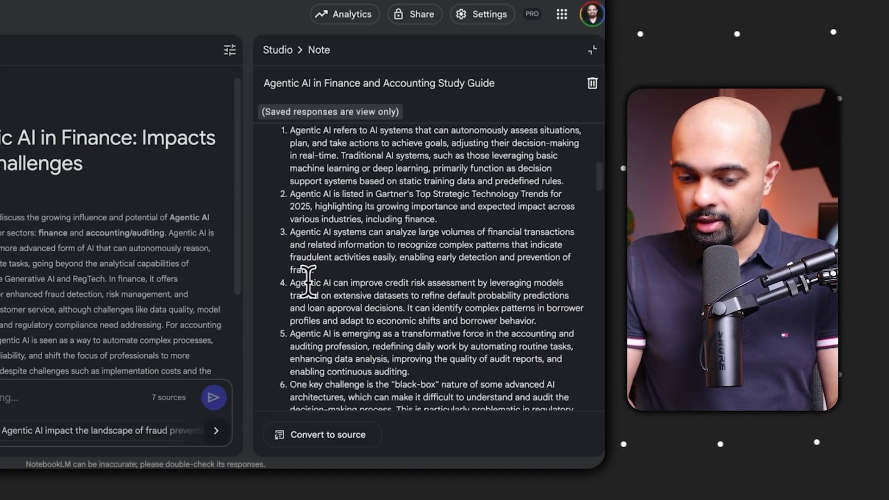
{"action": "scroll", "coordinate": [308, 282], "scroll_direction": "down", "scroll_amount": 2}
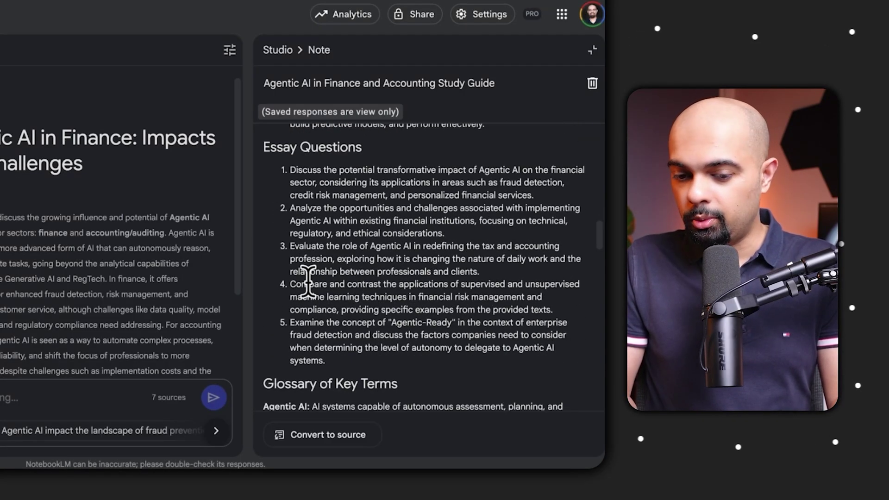
{"action": "scroll", "coordinate": [308, 281], "scroll_direction": "down", "scroll_amount": 20}
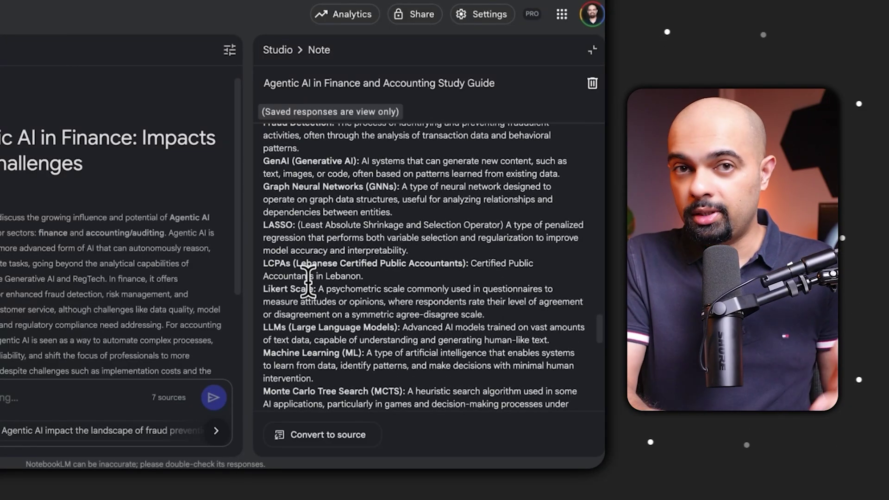
{"action": "left_click", "coordinate": [277, 51]}
Step: Open the Agentic AI in Finance and Accounting briefing note and read its executive summary and themes
{"action": "left_click", "coordinate": [445, 404]}
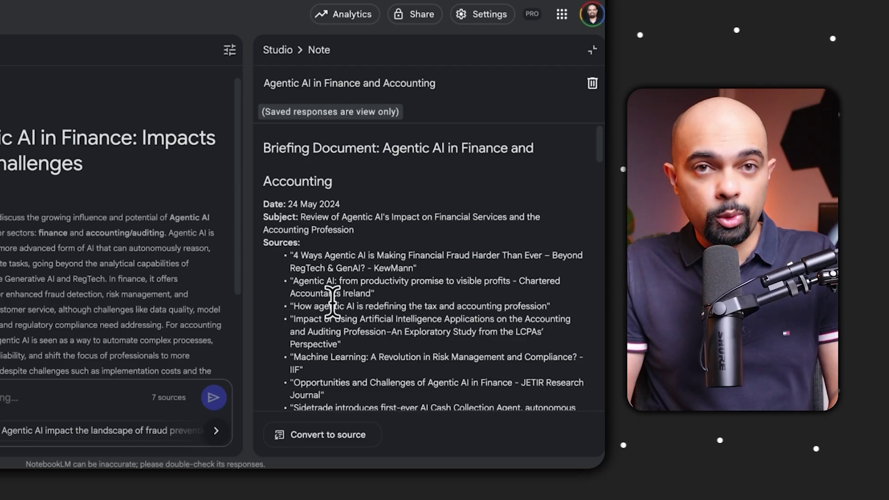
{"action": "scroll", "coordinate": [321, 281], "scroll_direction": "down", "scroll_amount": 6}
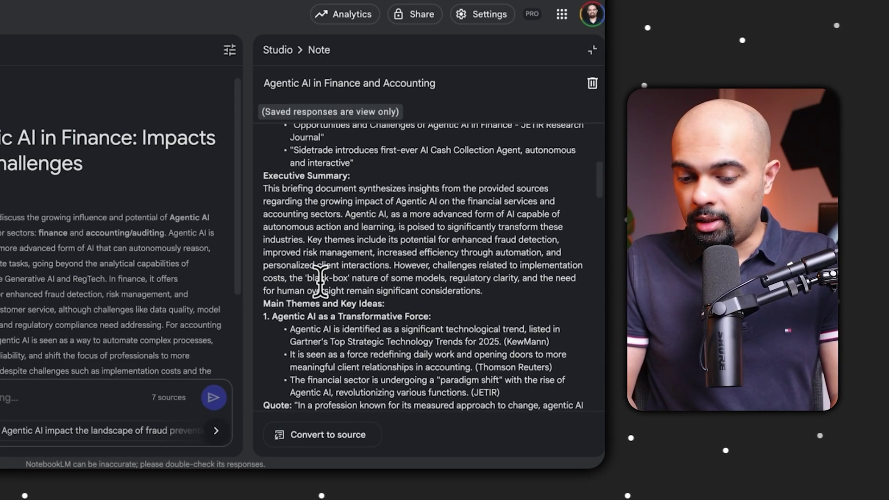
{"action": "scroll", "coordinate": [321, 281], "scroll_direction": "down", "scroll_amount": 2}
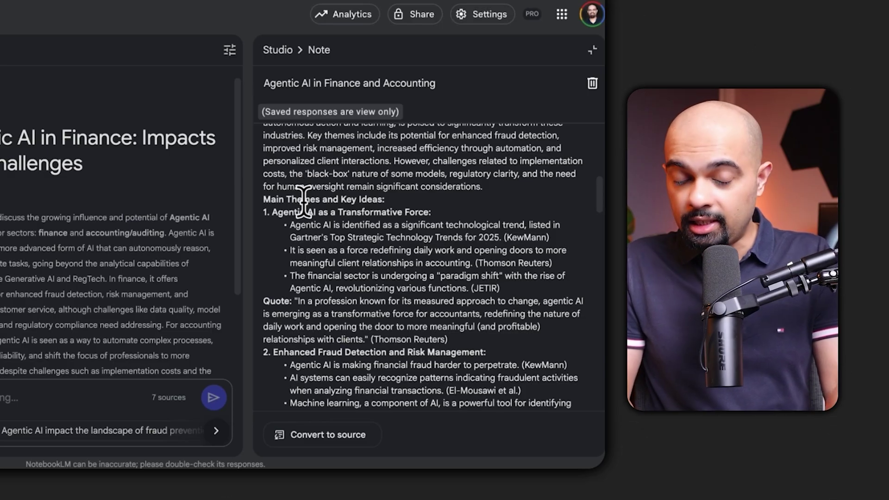
{"action": "scroll", "coordinate": [303, 201], "scroll_direction": "down", "scroll_amount": 1}
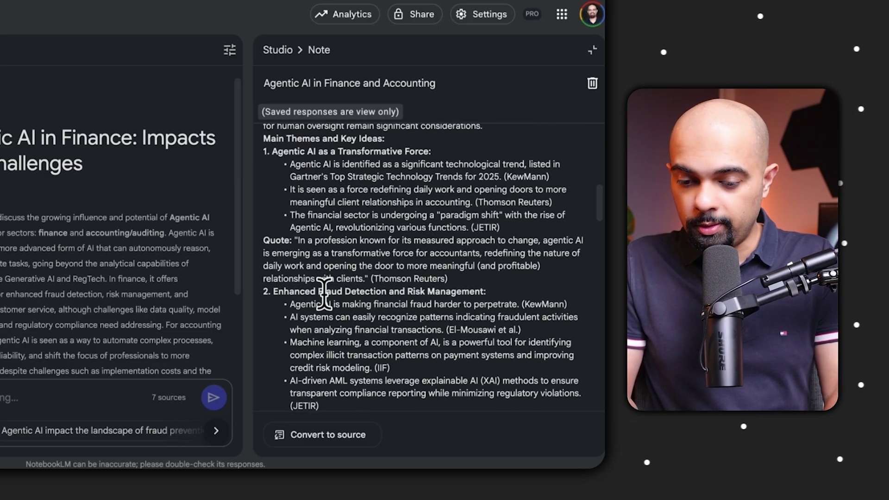